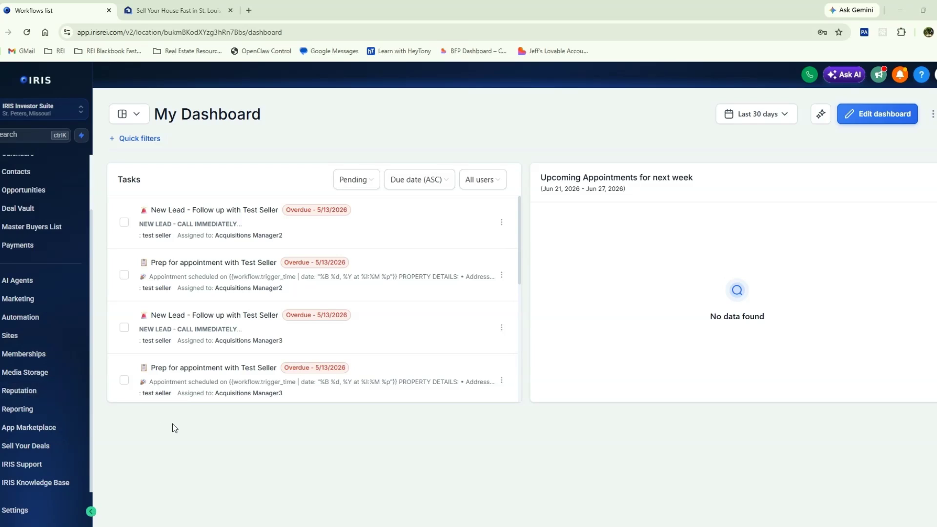
Step: Open the My Staff list in the account settings
scroll(66, 371, "up", 2)
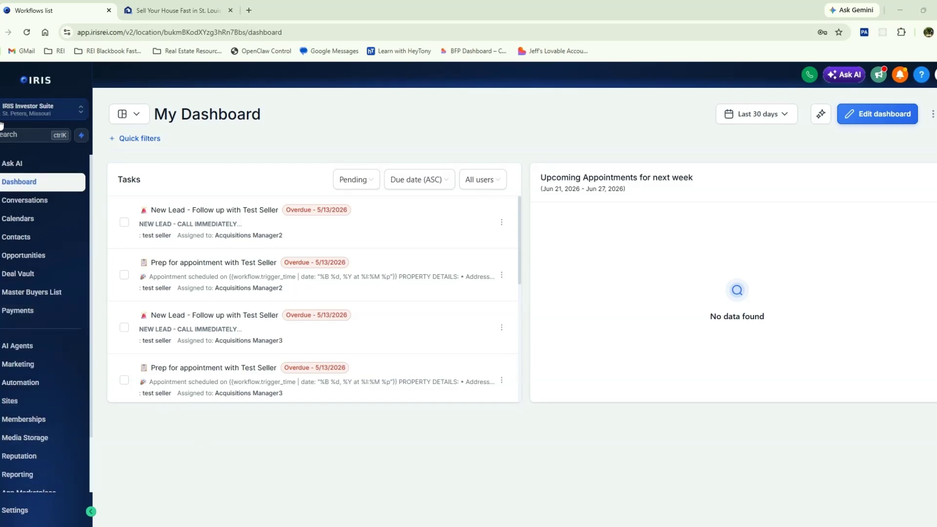
scroll(65, 301, "down", 2)
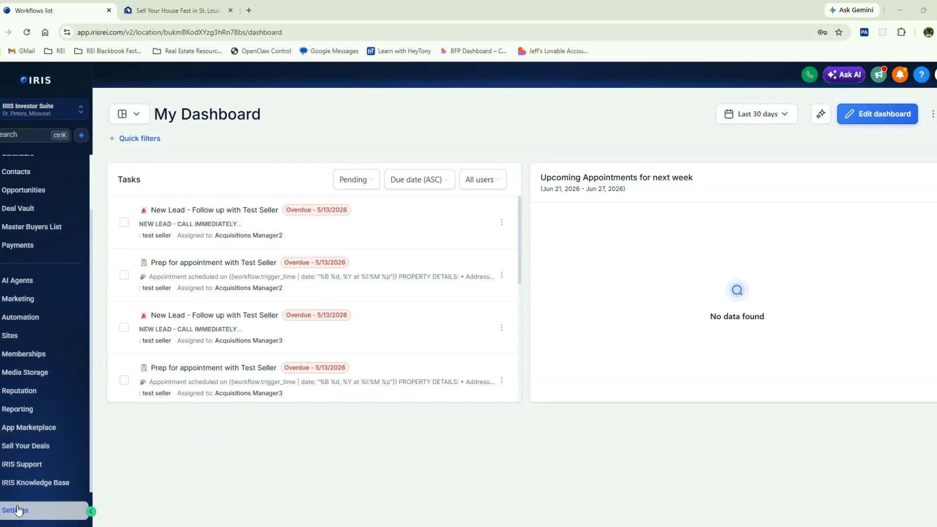
left_click(15, 511)
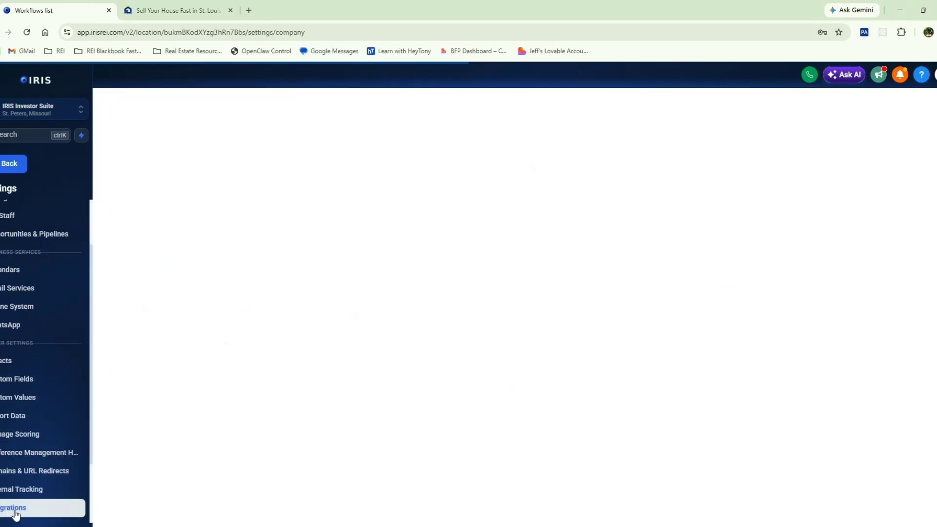
left_click(3, 219)
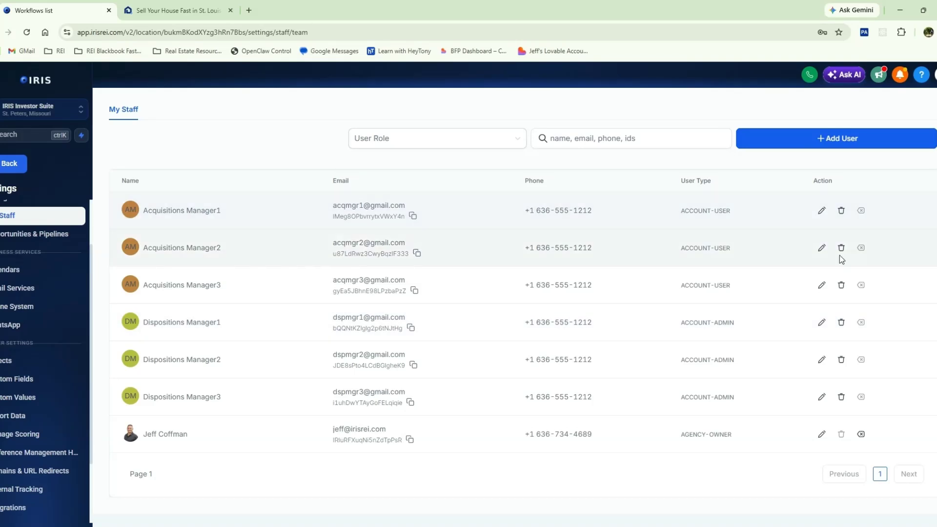
Step: Open the new-user form to review its user info fields, and return to the staff list without adding anyone
left_click(838, 142)
left_click(385, 317)
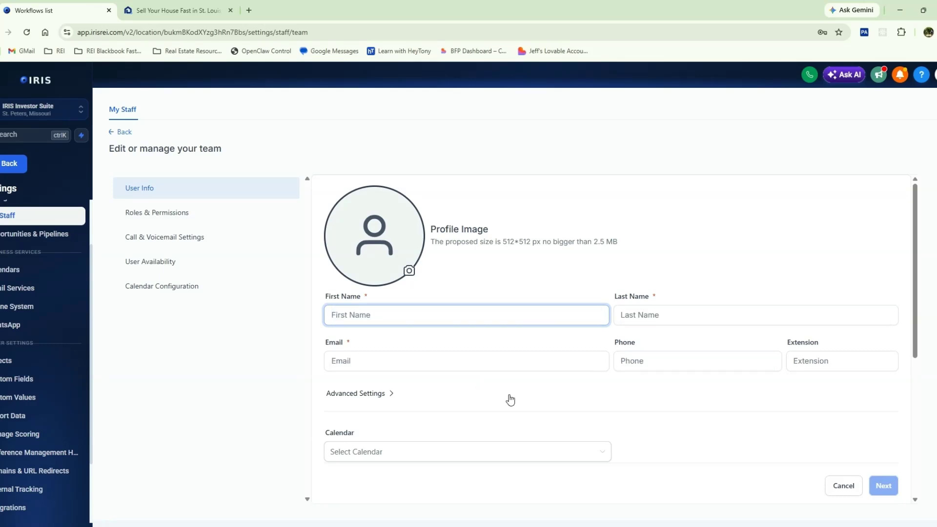
left_click(543, 398)
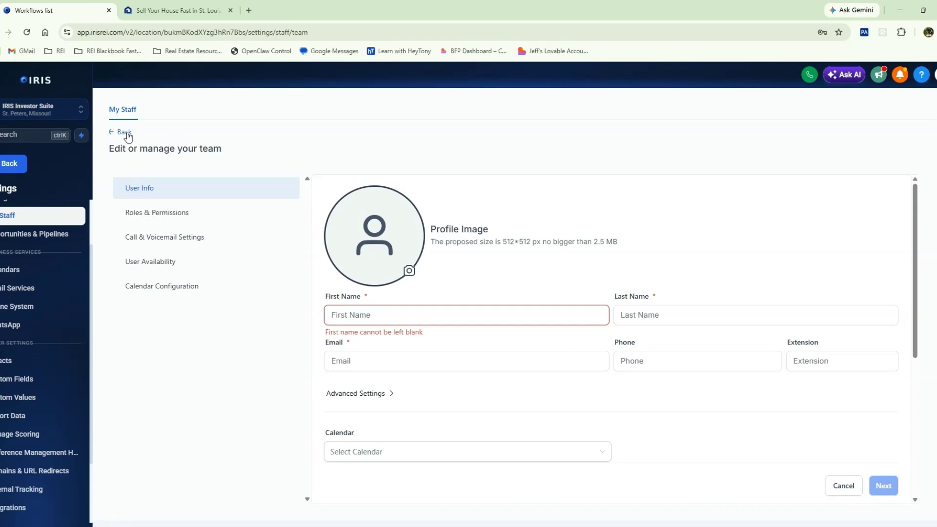
left_click(125, 133)
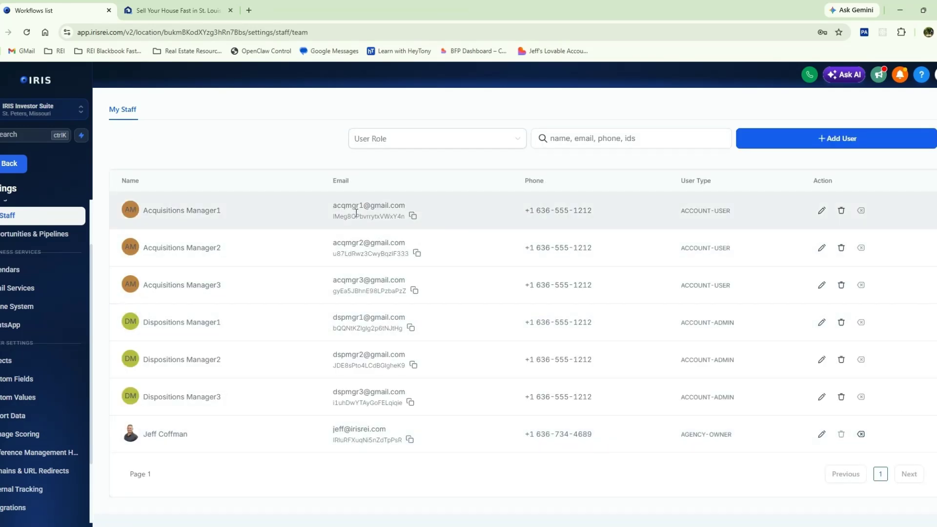
Step: Review the name, email and phone fields in the Acquisitions Manager1 user record, and return to the staff list
left_click_drag(334, 205, 418, 210)
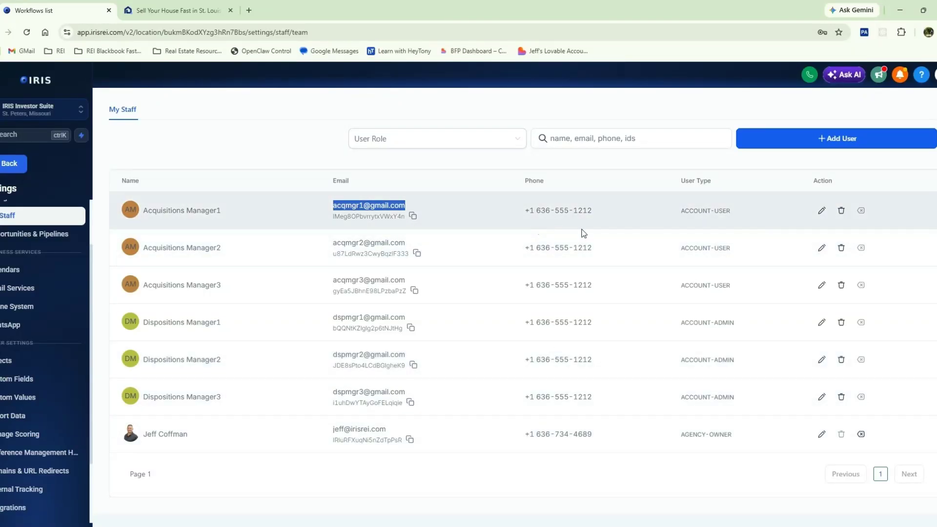
left_click(822, 210)
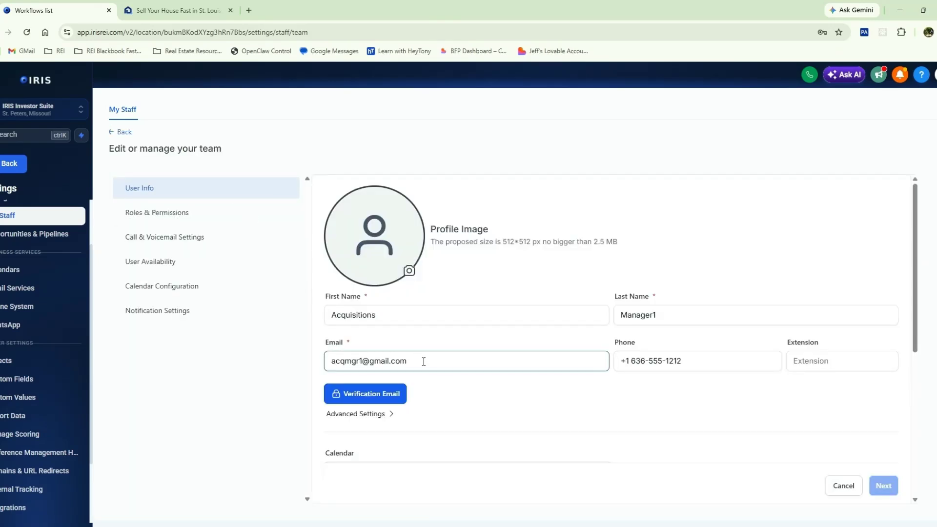
left_click(443, 313)
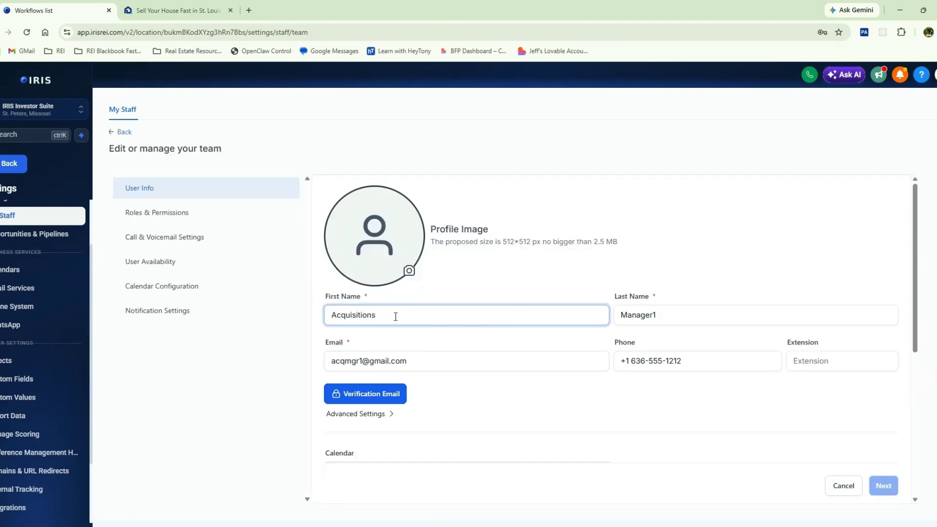
left_click_drag(453, 314, 335, 305)
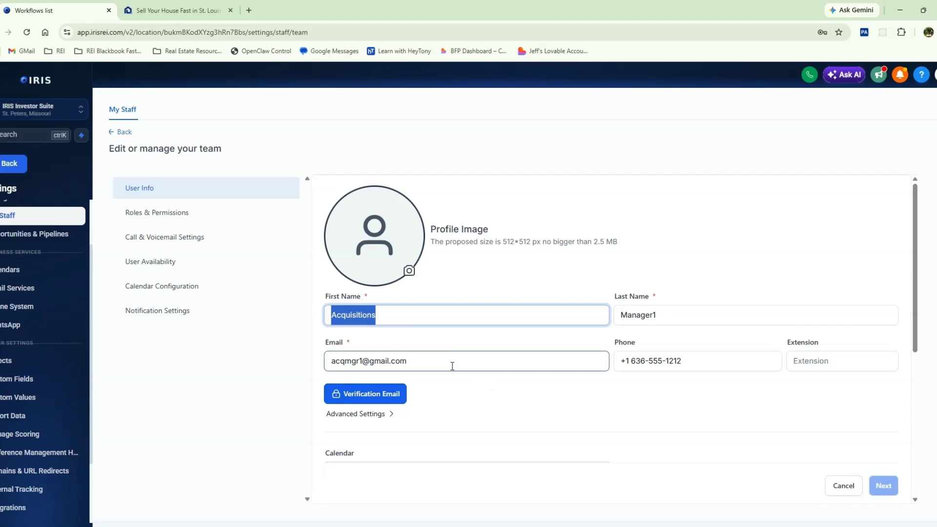
left_click(452, 366)
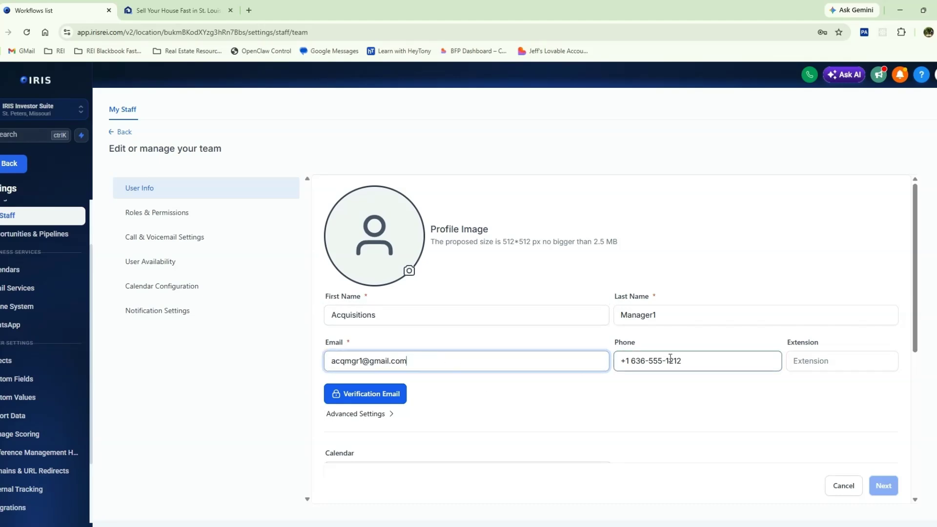
left_click(118, 134)
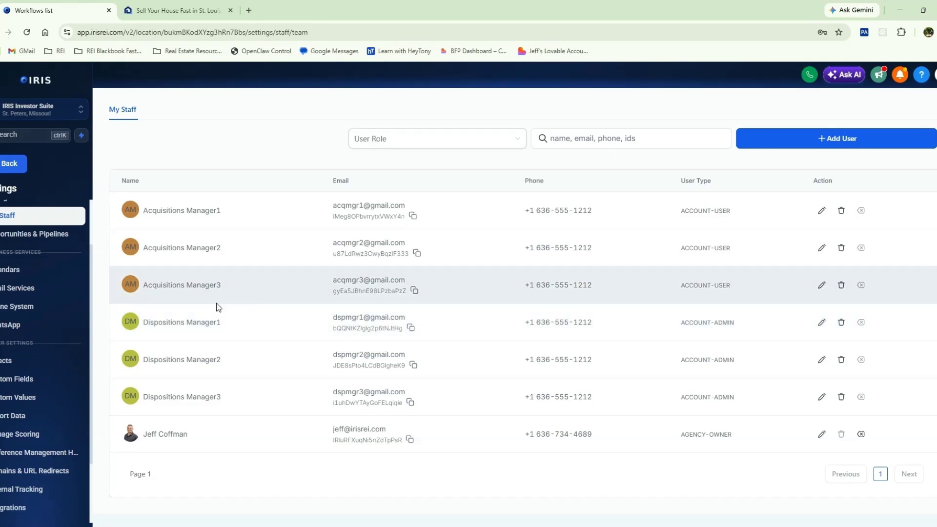
Step: Open the 001. My Company Employees folder in the custom values settings
scroll(44, 341, "down", 2)
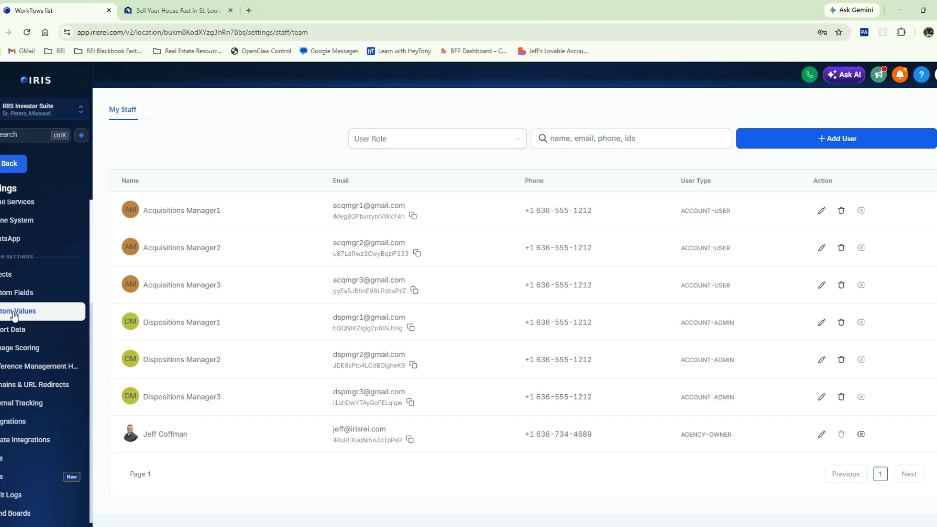
left_click(14, 313)
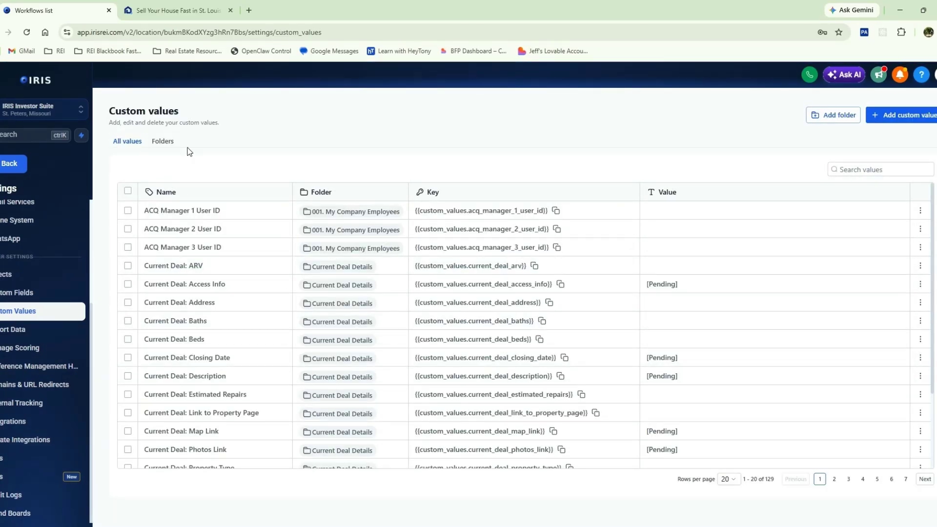
left_click(164, 142)
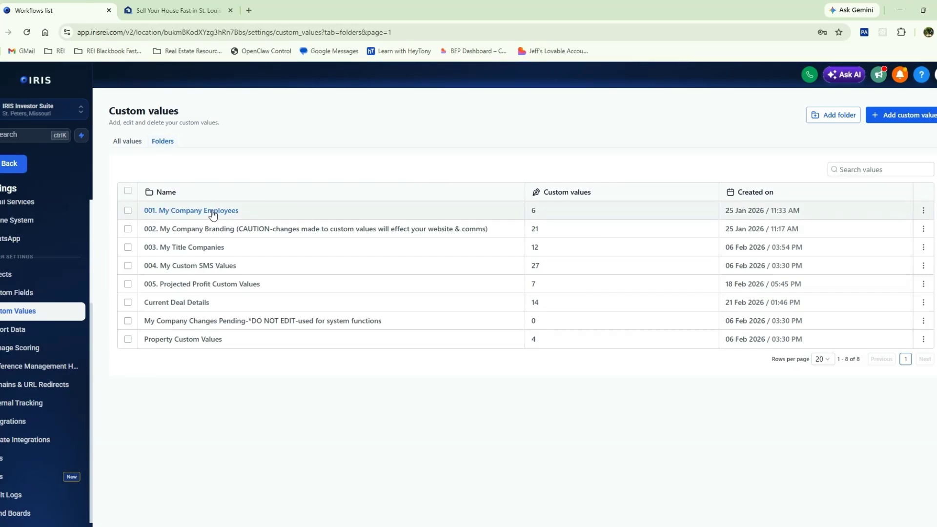
left_click(213, 213)
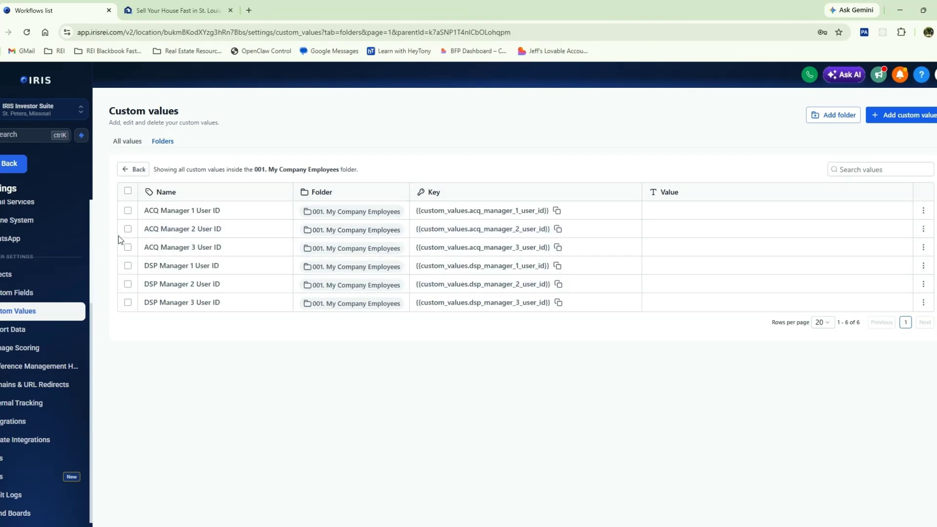
Step: Open the My Staff list in a separate browser tab, keeping the 001. My Company Employees custom values folder open in the original one
scroll(43, 244, "up", 3)
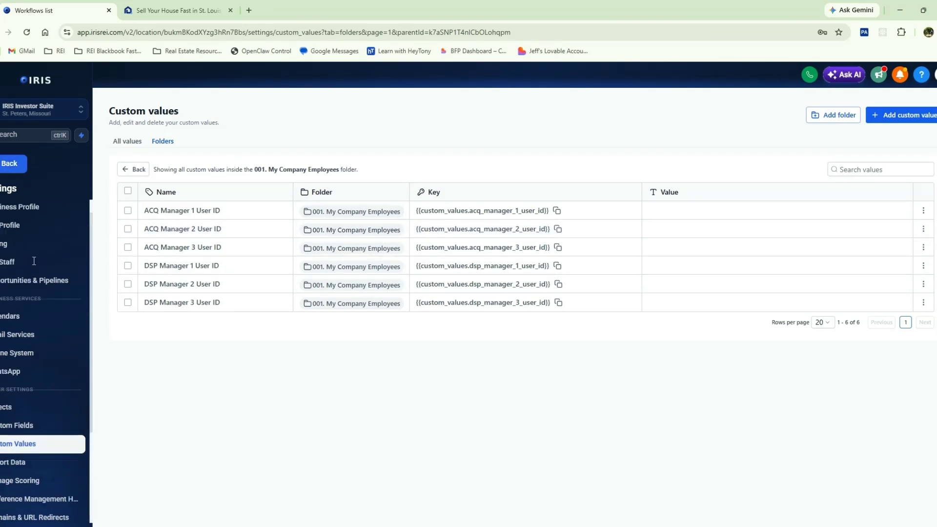
left_click(16, 282)
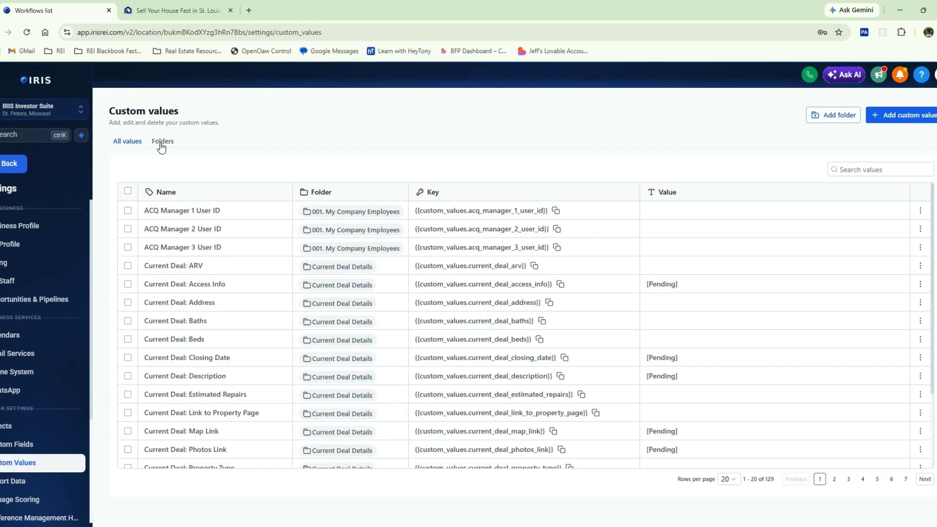
left_click(163, 141)
left_click(208, 211)
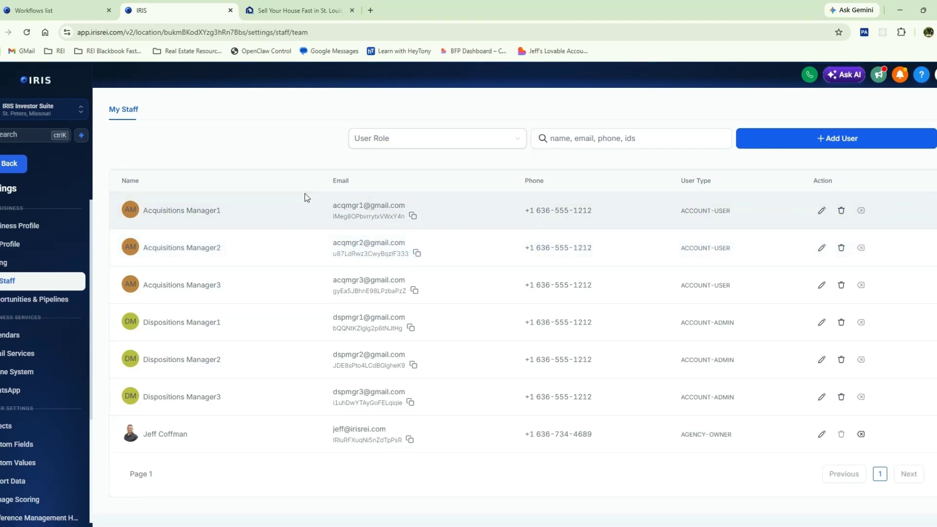
Step: Copy Acquisitions Manager1's user ID from the staff list and save it as the value of ACQ Manager 1 User ID
left_click_drag(332, 216, 398, 216)
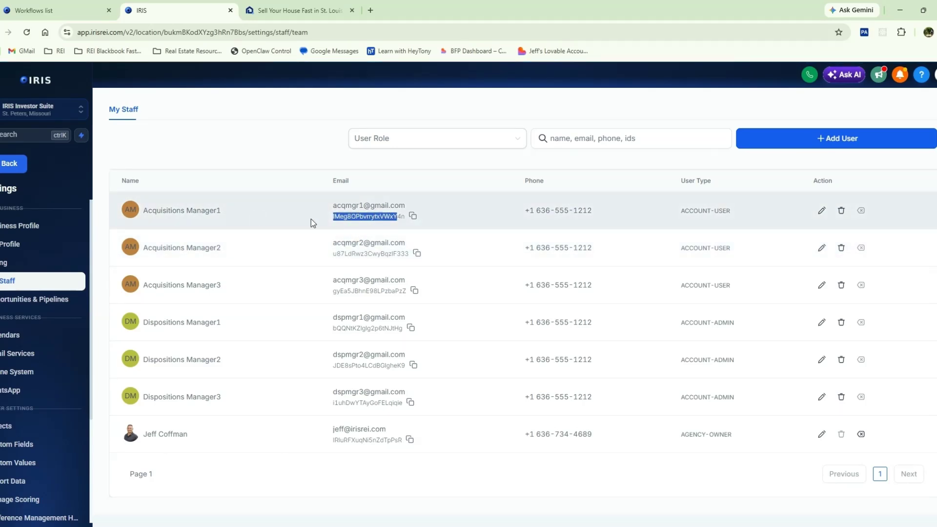
left_click(412, 216)
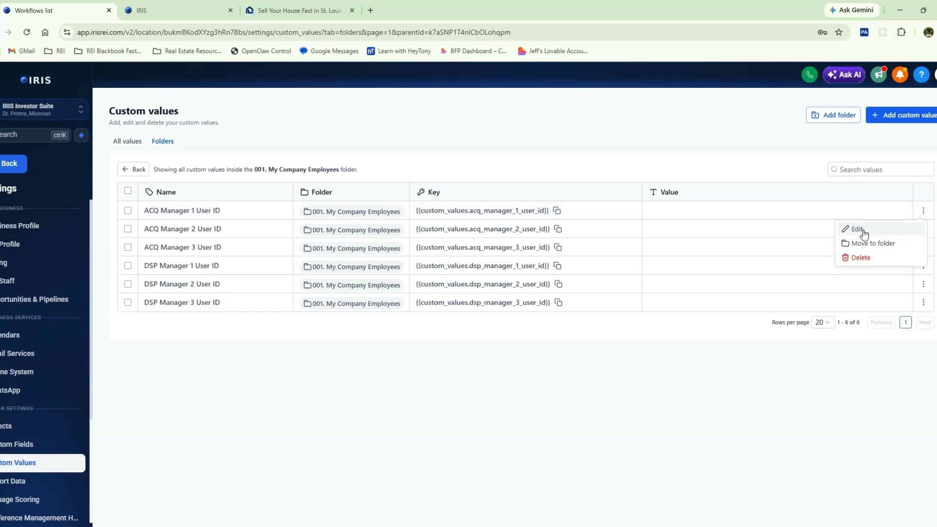
left_click(860, 228)
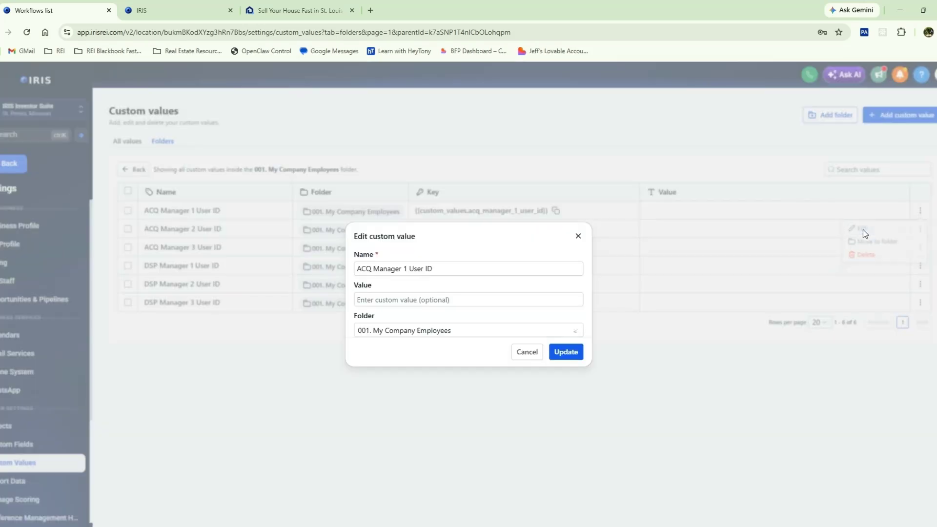
left_click(425, 299)
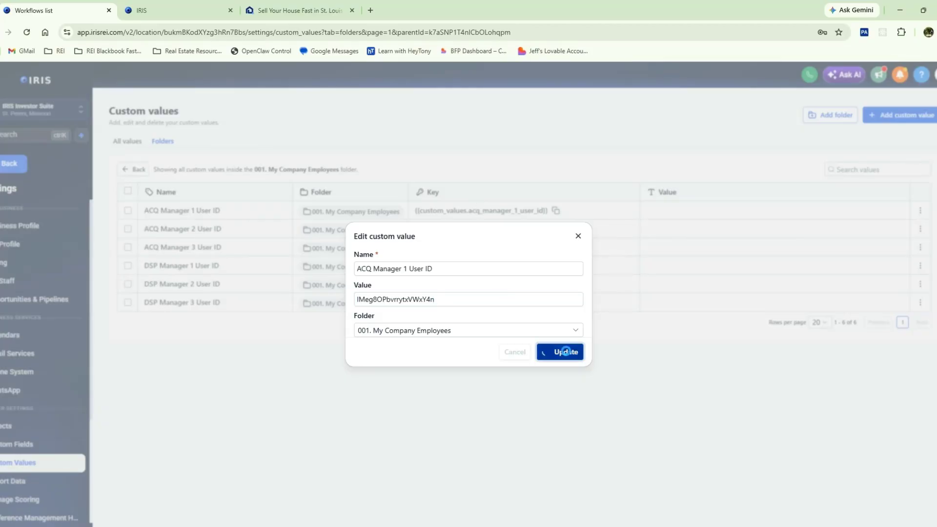
left_click(561, 351)
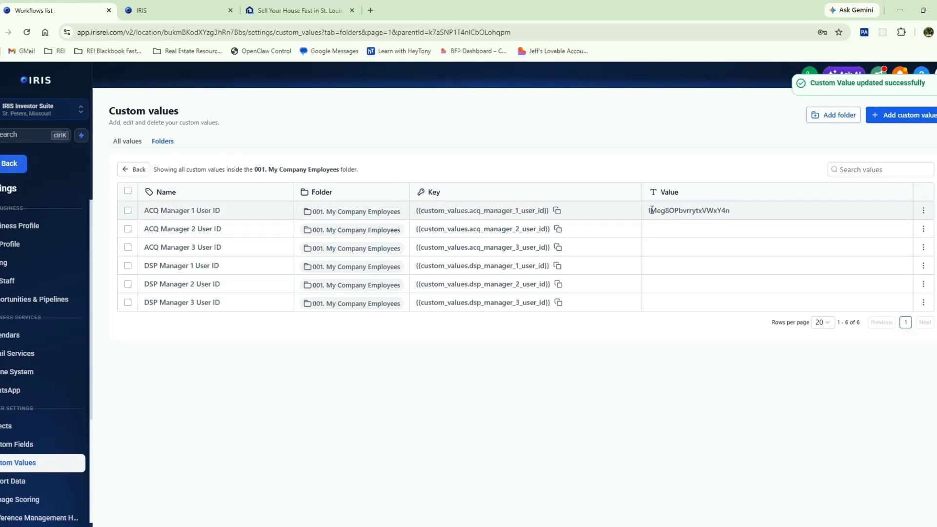
Step: Copy the user IDs of Acquisitions Manager2 and Manager3 into the ACQ Manager 2 and ACQ Manager 3 User ID custom values
key("ctrl+Tab")
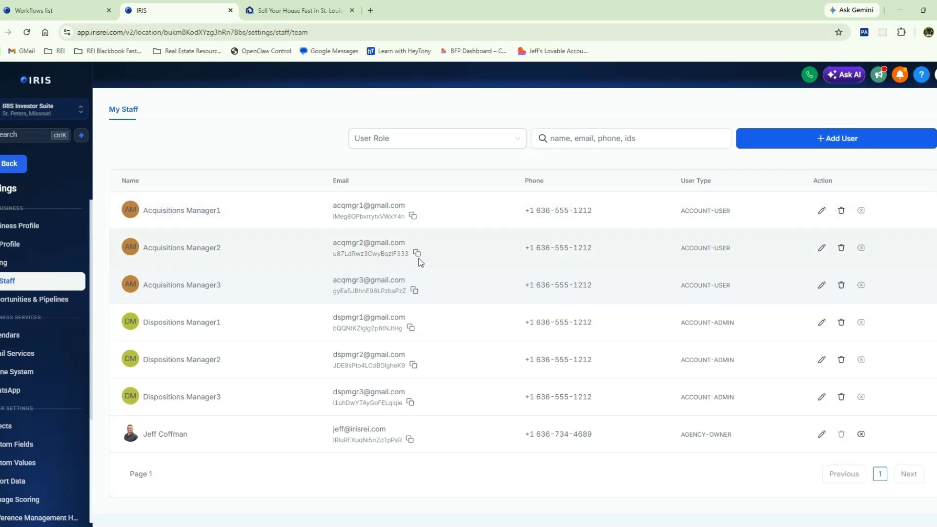
left_click(417, 254)
key("ctrl+shift+Tab")
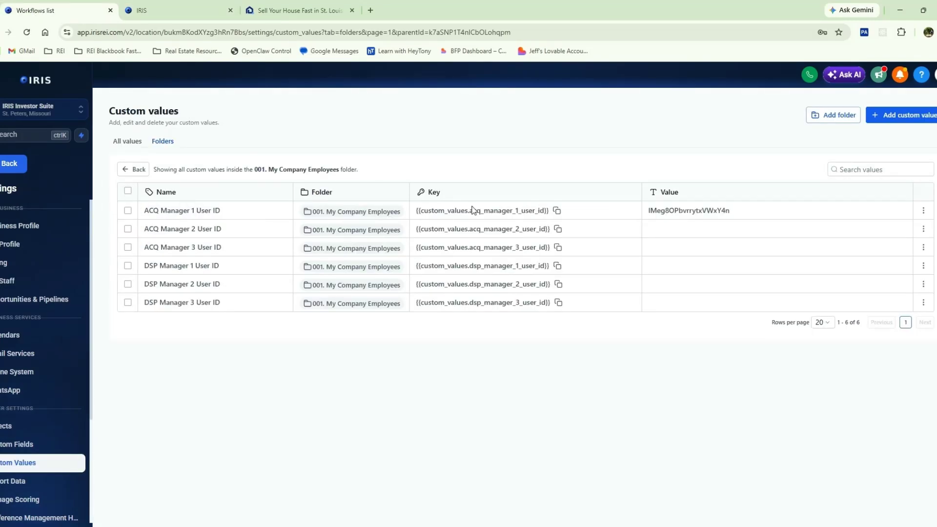
key("ctrl+Tab")
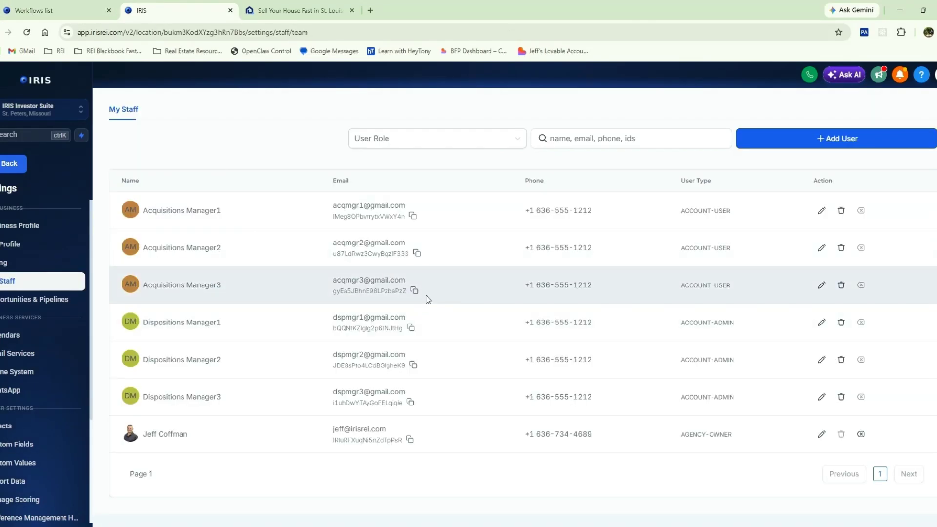
key("ctrl+shift+Tab")
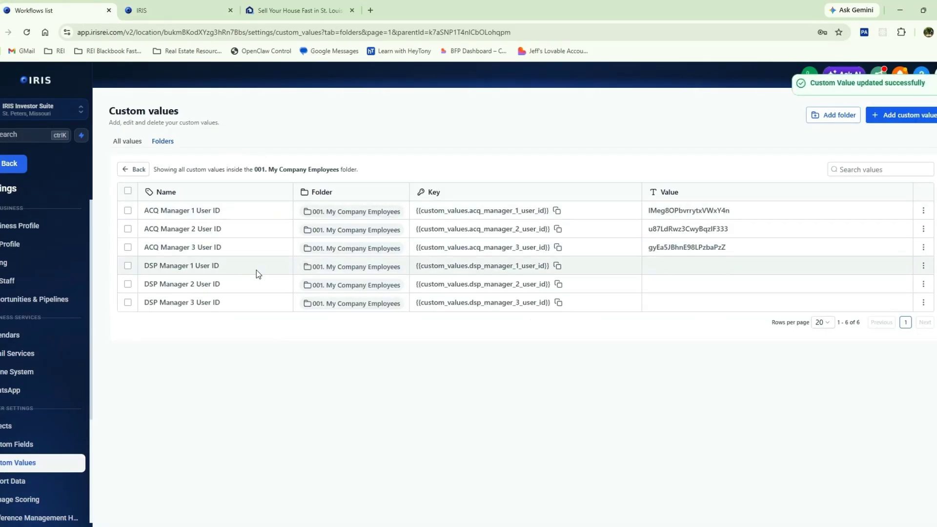
Step: Compare the DSP Manager 1 User ID custom value with the Dispositions Manager1 entry in the staff list
left_click_drag(149, 266, 207, 266)
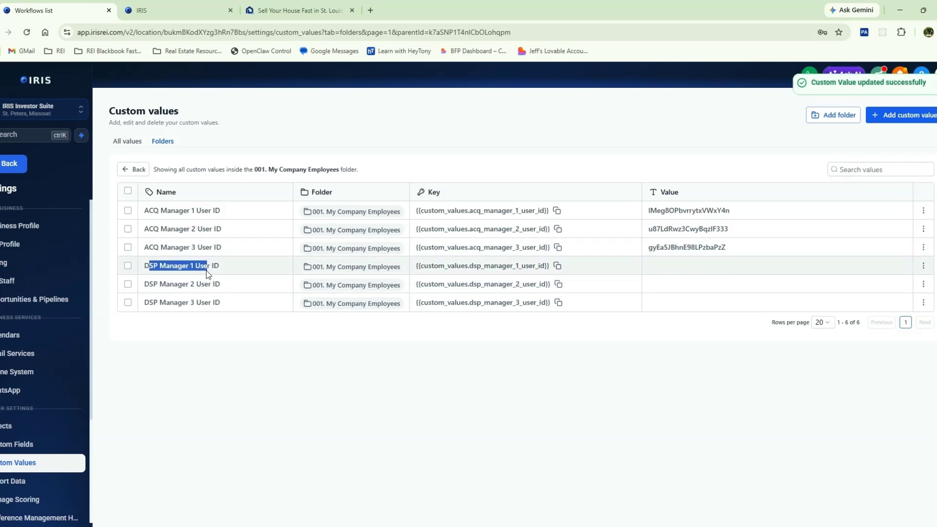
left_click(160, 17)
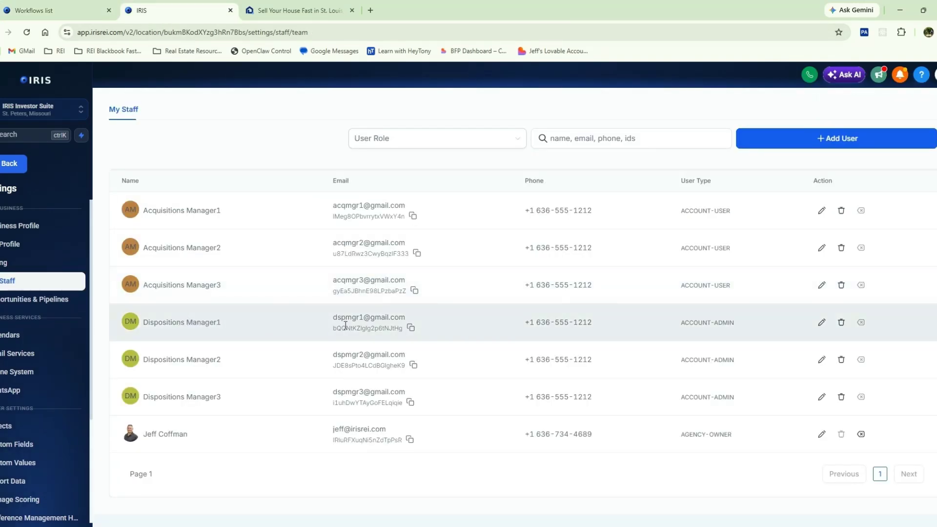
left_click(78, 15)
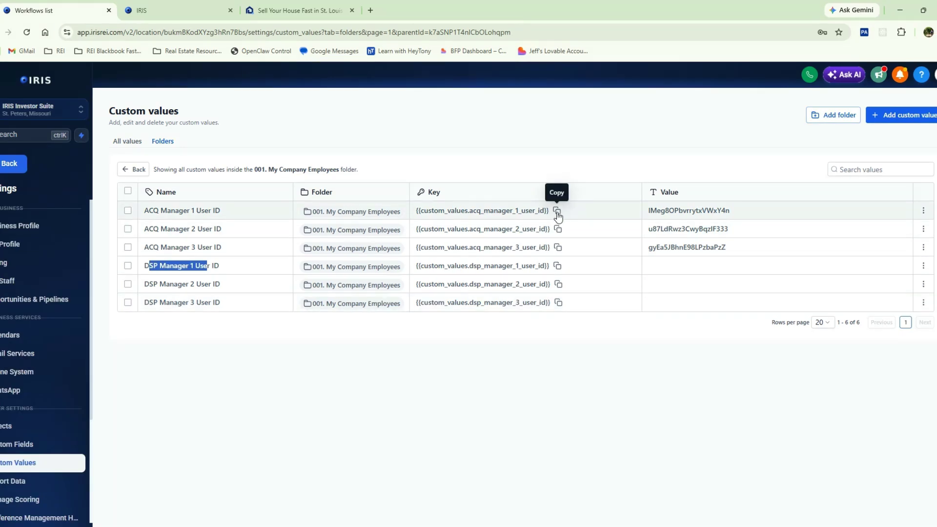
Step: Copy the ACQ Manager 1 User ID custom value key and open the automation workflows list
left_click(557, 212)
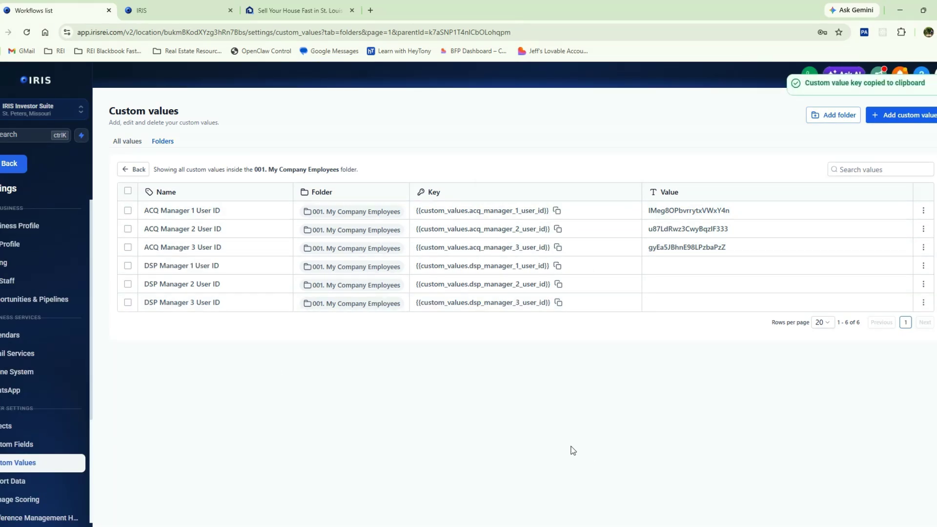
left_click(12, 163)
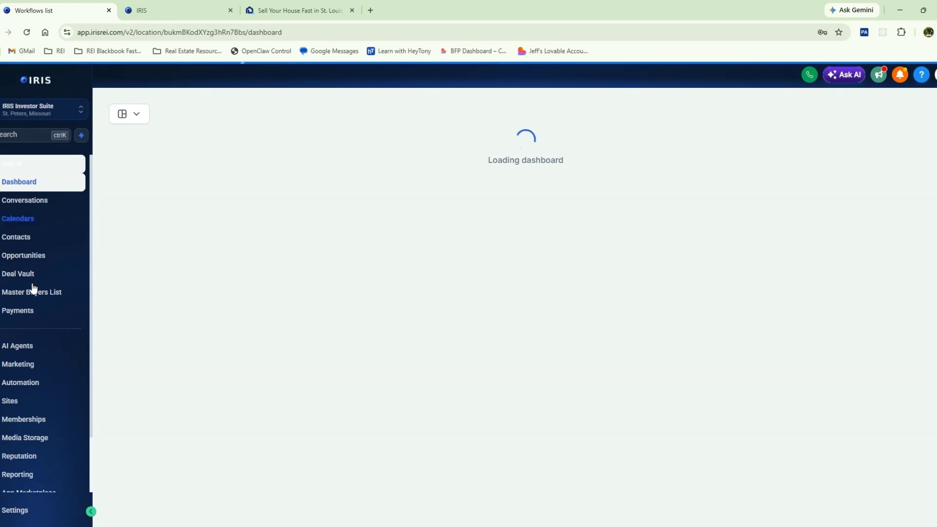
left_click(25, 383)
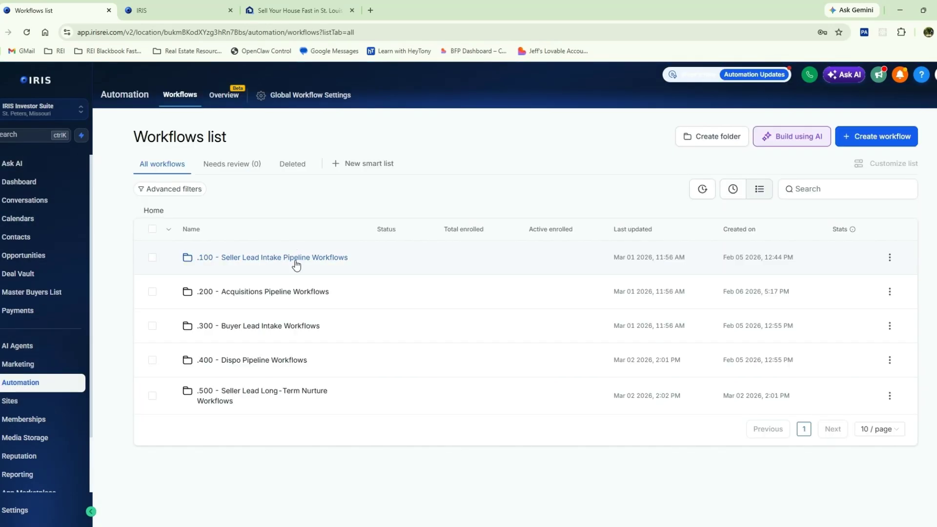
Step: Open the .133 - Web Form Submission Intake workflow from the .130 - Lead Intake folder under .100 - Seller Lead Intake Pipeline Workflows
left_click(295, 261)
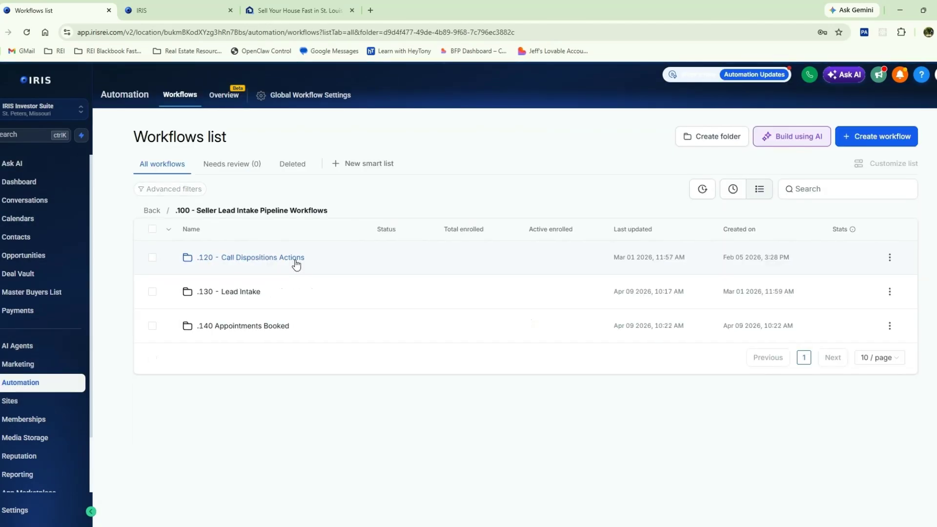
left_click(232, 293)
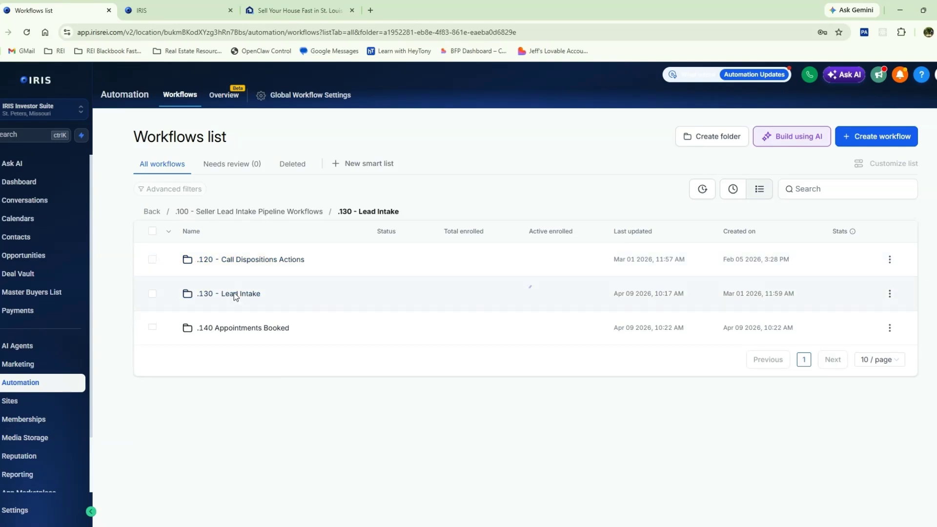
scroll(265, 301, "down", 2)
scroll(265, 301, "up", 1)
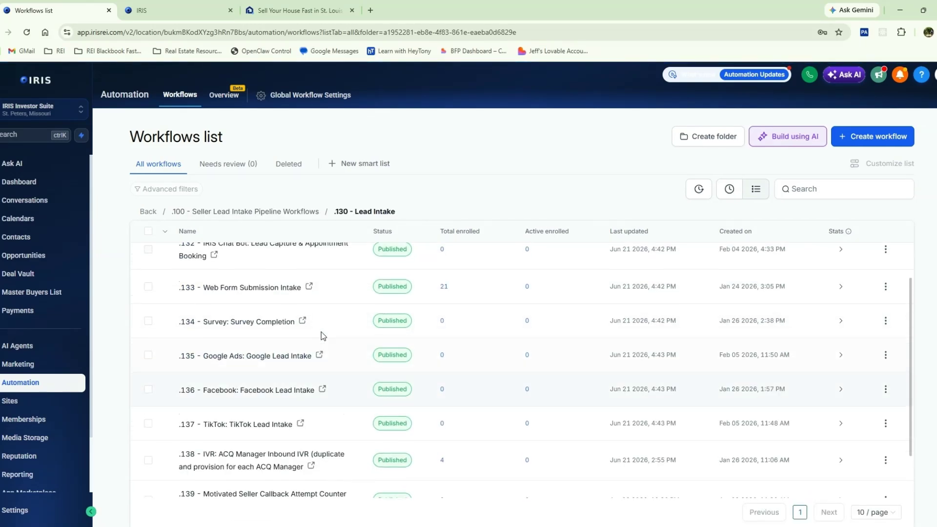
left_click(277, 292)
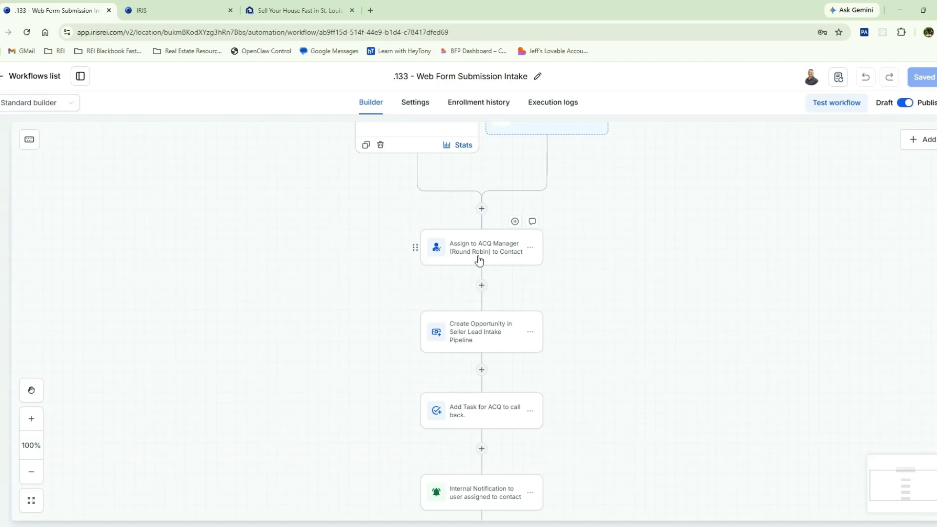
Step: Inspect the user ID custom values in the Assign to ACQ Manager (Round Robin) to Contact action, then return to the workflows list
scroll(577, 257, "up", 2)
scroll(577, 257, "down", 1)
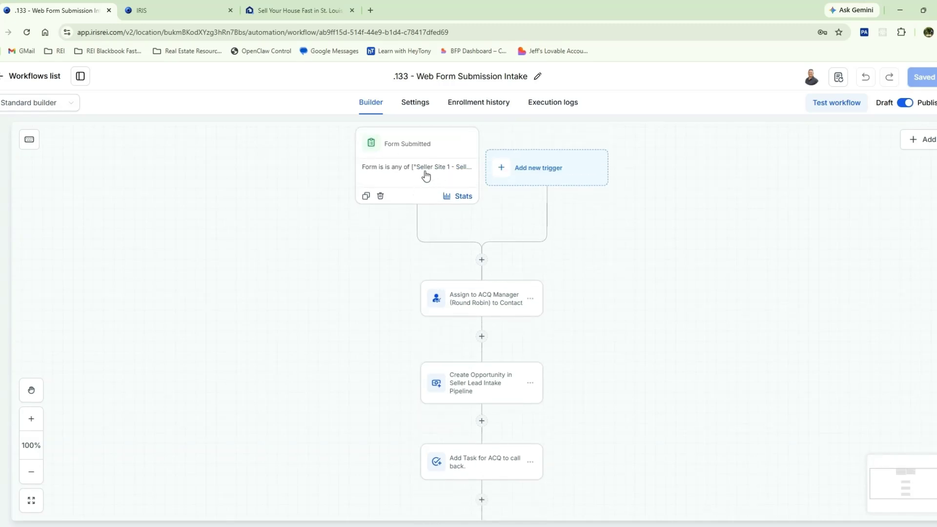
left_click(485, 300)
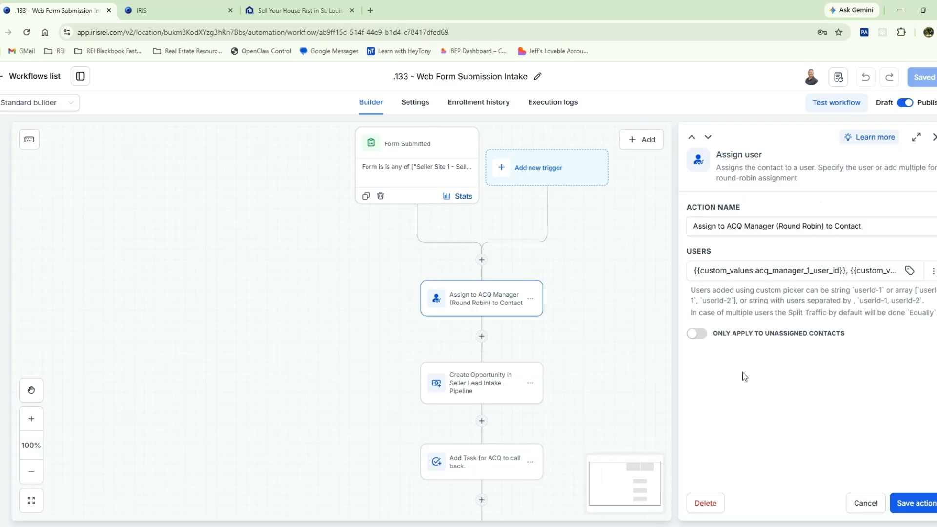
left_click(765, 275)
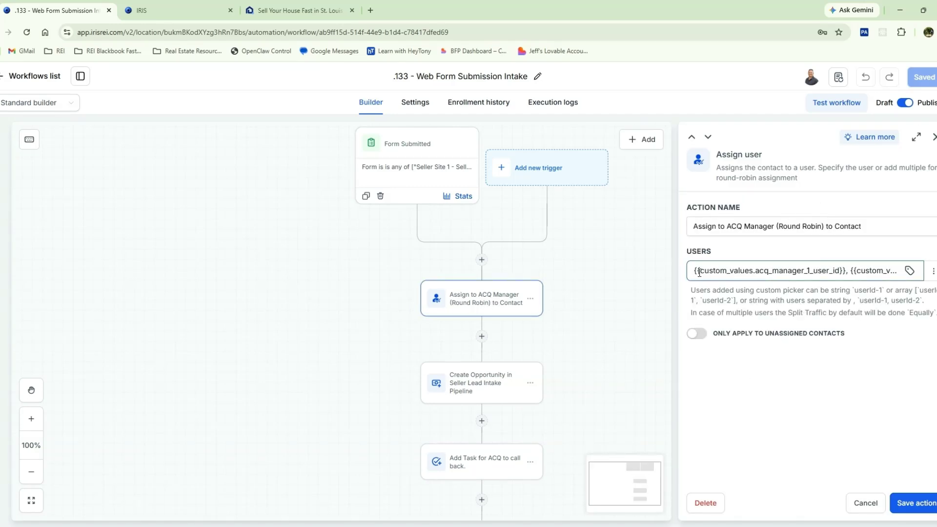
left_click_drag(695, 272, 903, 272)
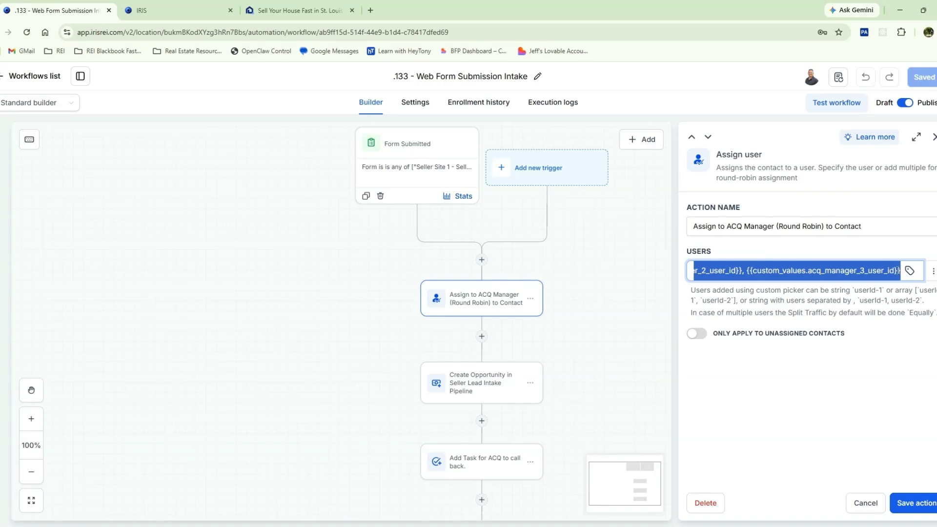
left_click(767, 272)
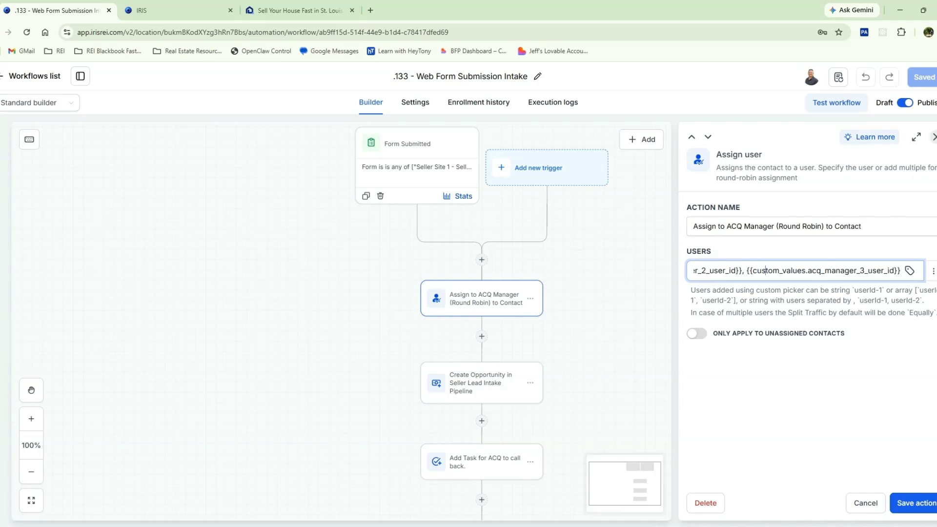
left_click(23, 80)
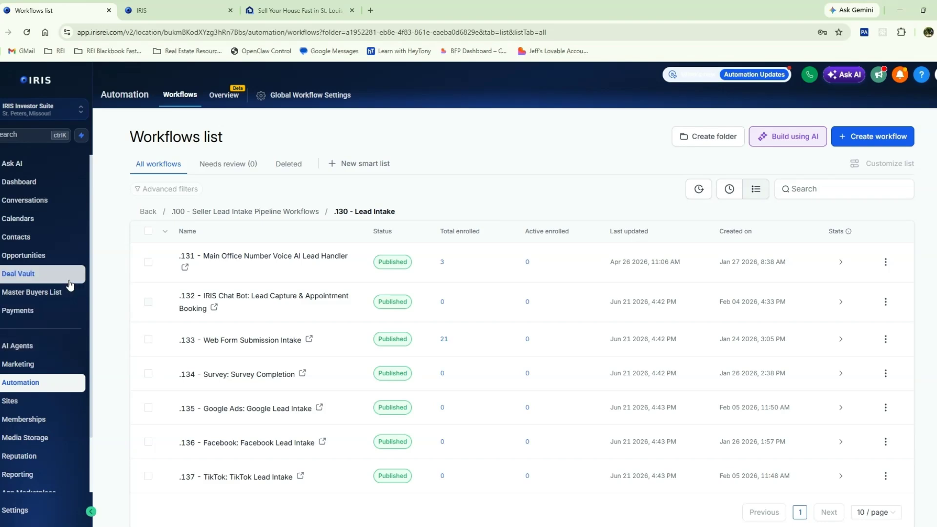
Step: View Acquisitions Manager1's user details in the My Staff settings and return to the staff list without editing them
scroll(22, 488, "down", 1)
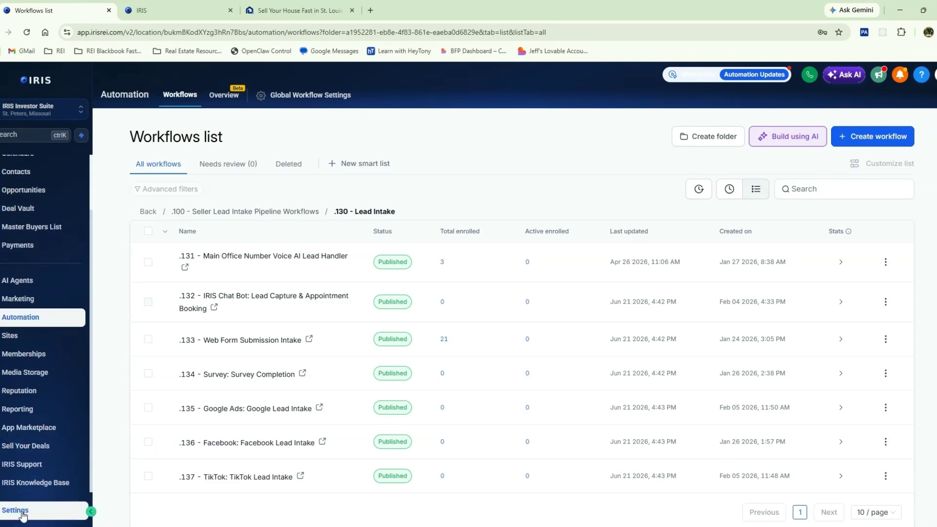
left_click(22, 511)
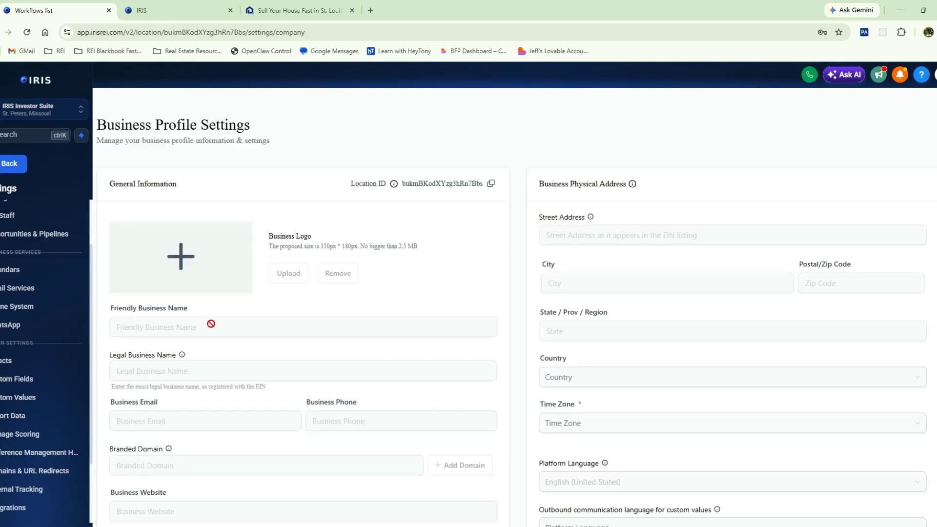
left_click(1, 218)
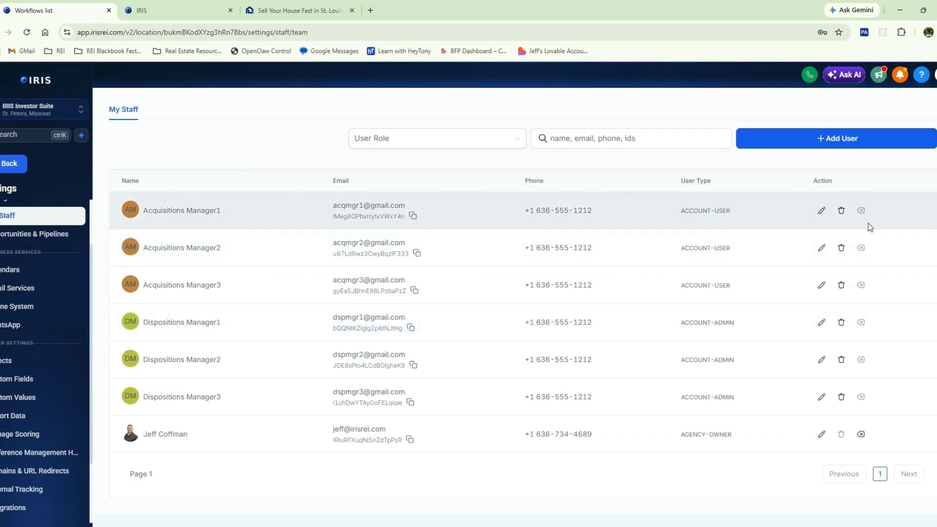
left_click(822, 211)
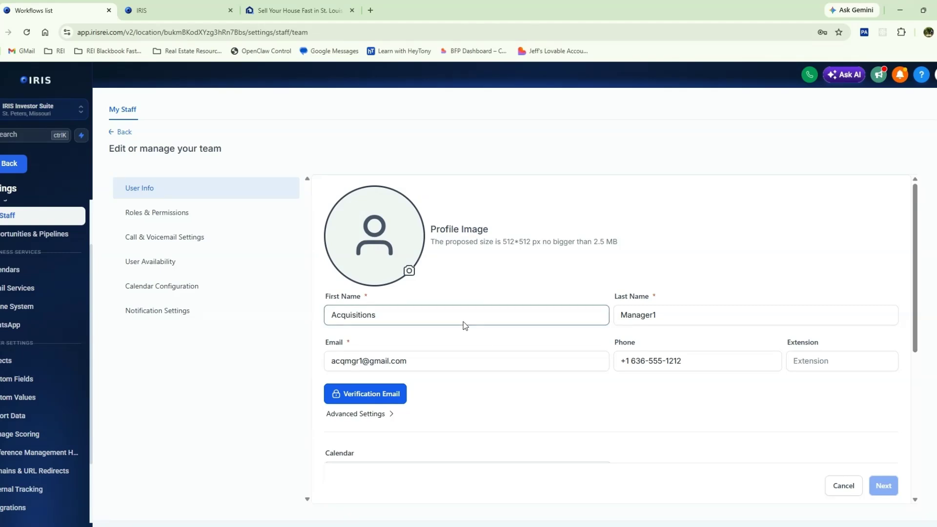
left_click(124, 132)
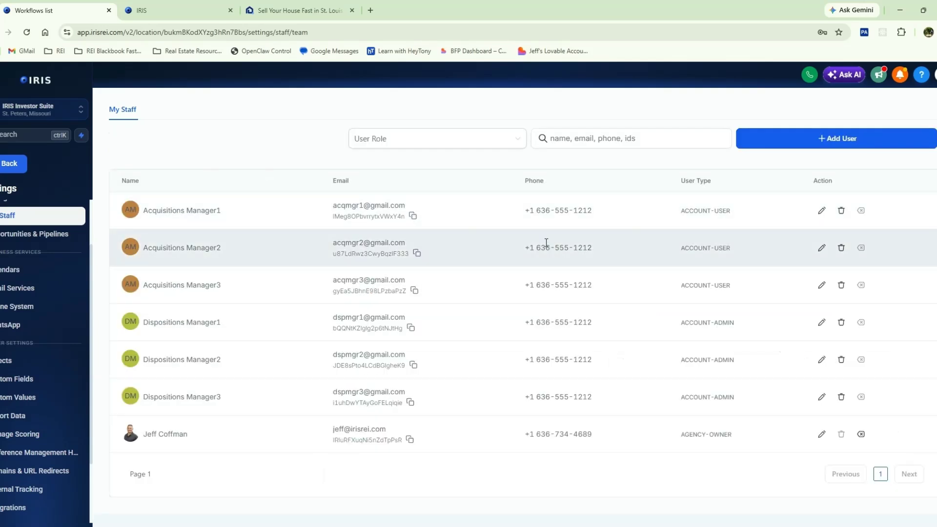